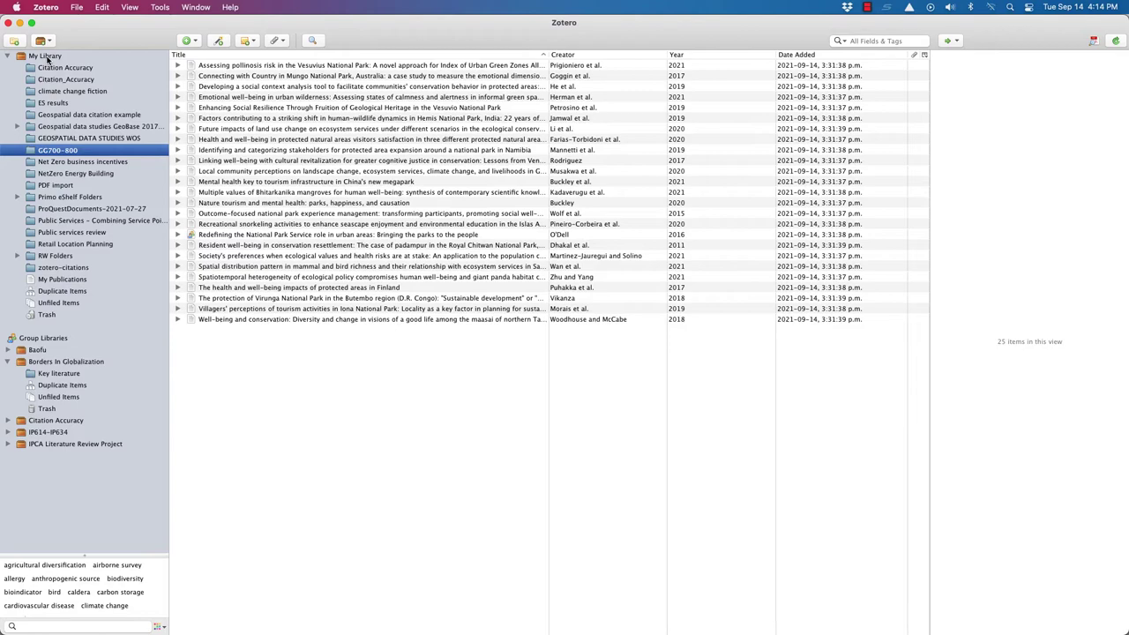
Step: Show My Library's Duplicate Items list, including the three copies of 'A sociology writer's guide'
click(48, 58)
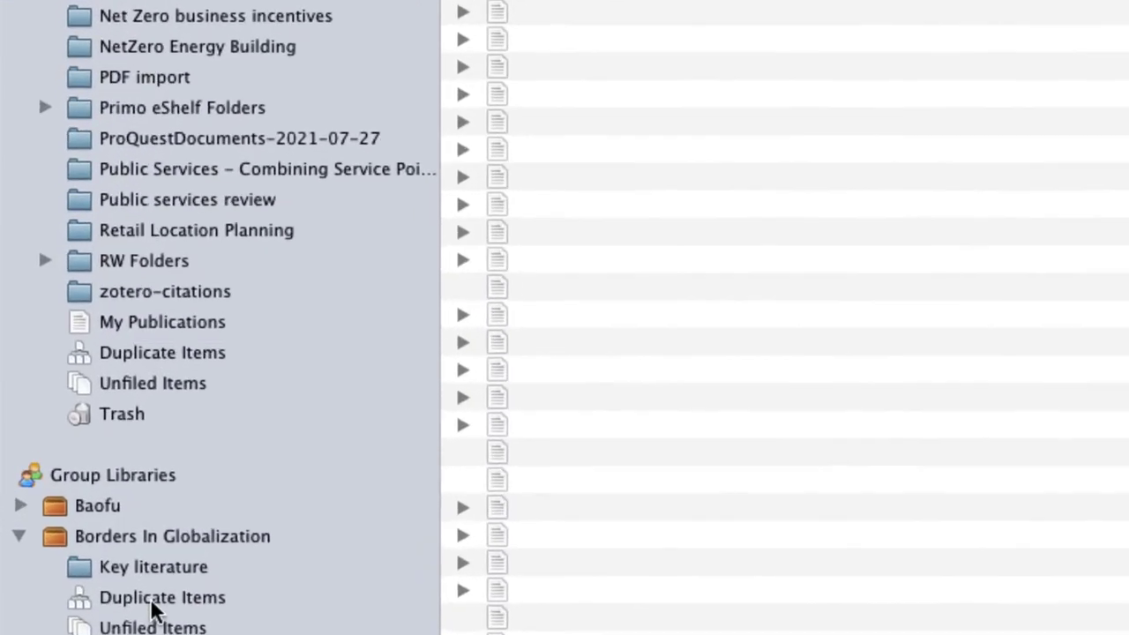
click(182, 357)
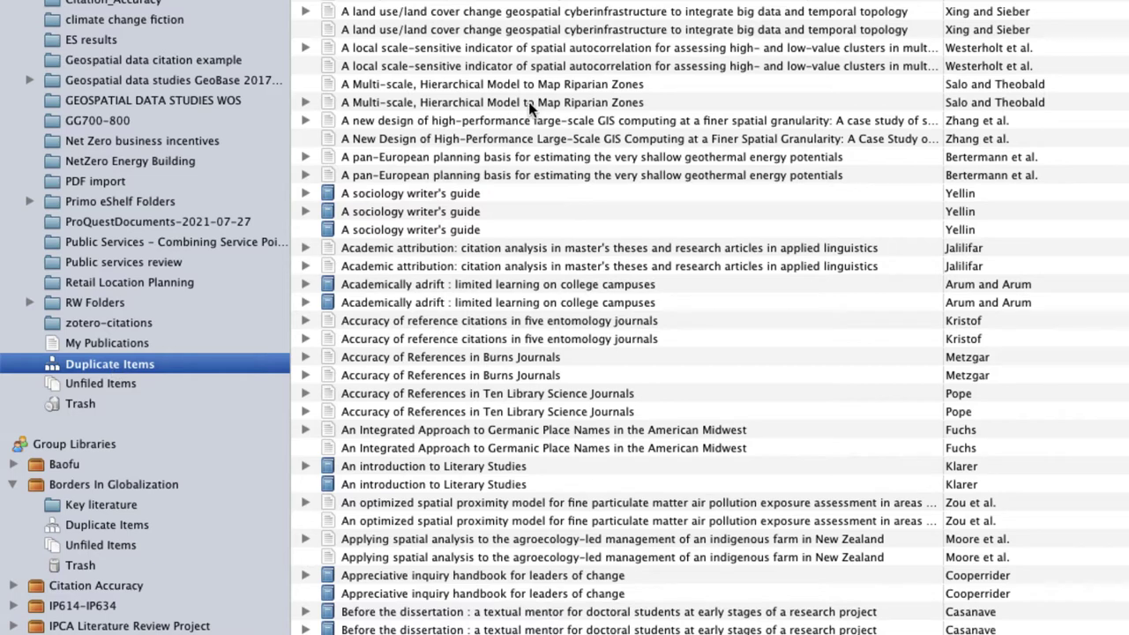
Step: Select the first duplicate pair, the emergy rivers-and-streams database paper, to show Merge 2 items
key(Tab)
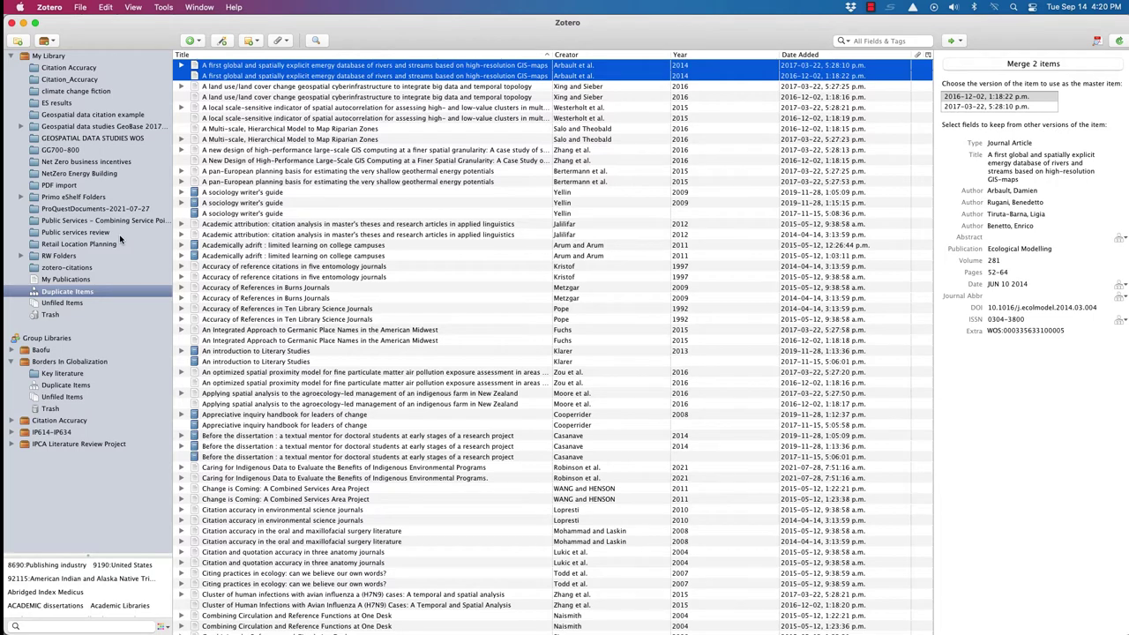
scroll(410, 149, down, 2)
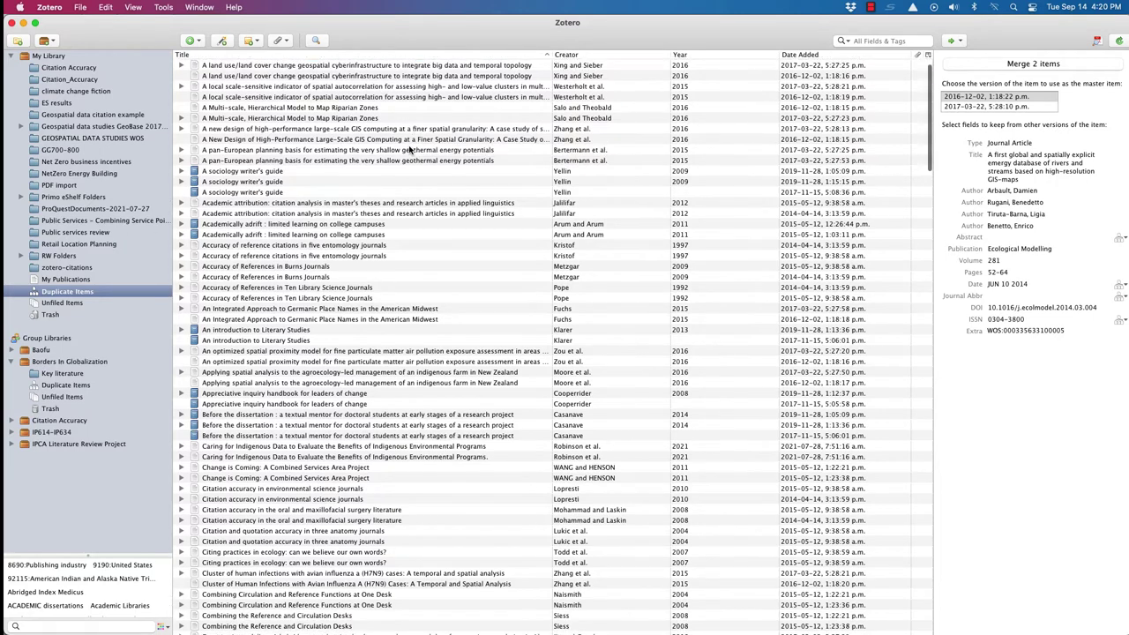
scroll(409, 150, up, 2)
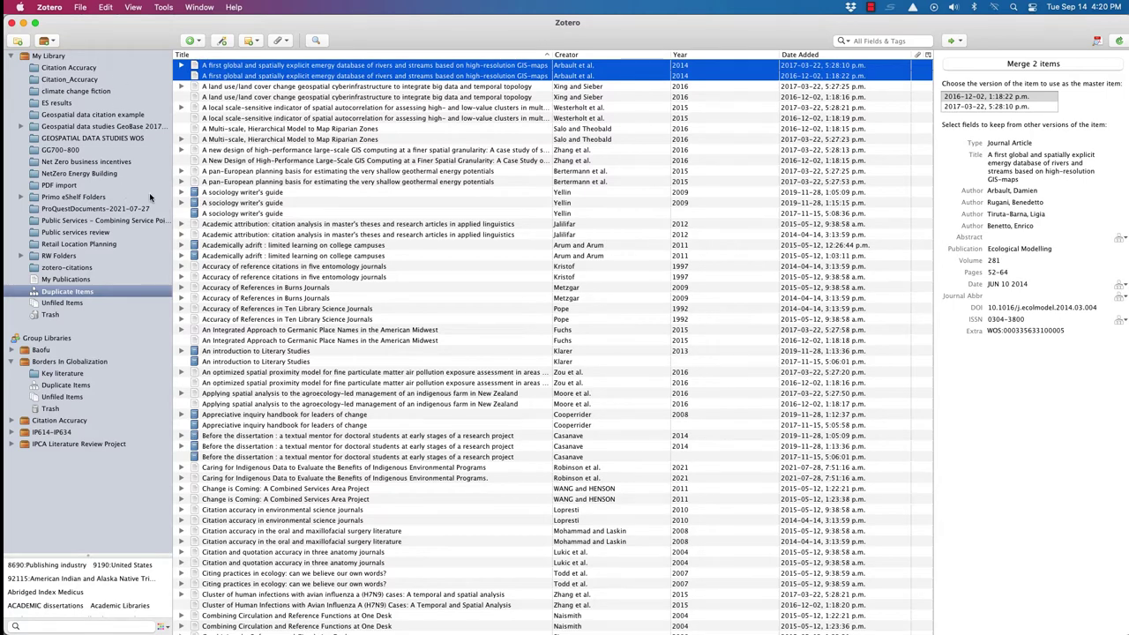
Step: Select all 25 items in GG700-800 and drag them over to the blank Word document
click(70, 150)
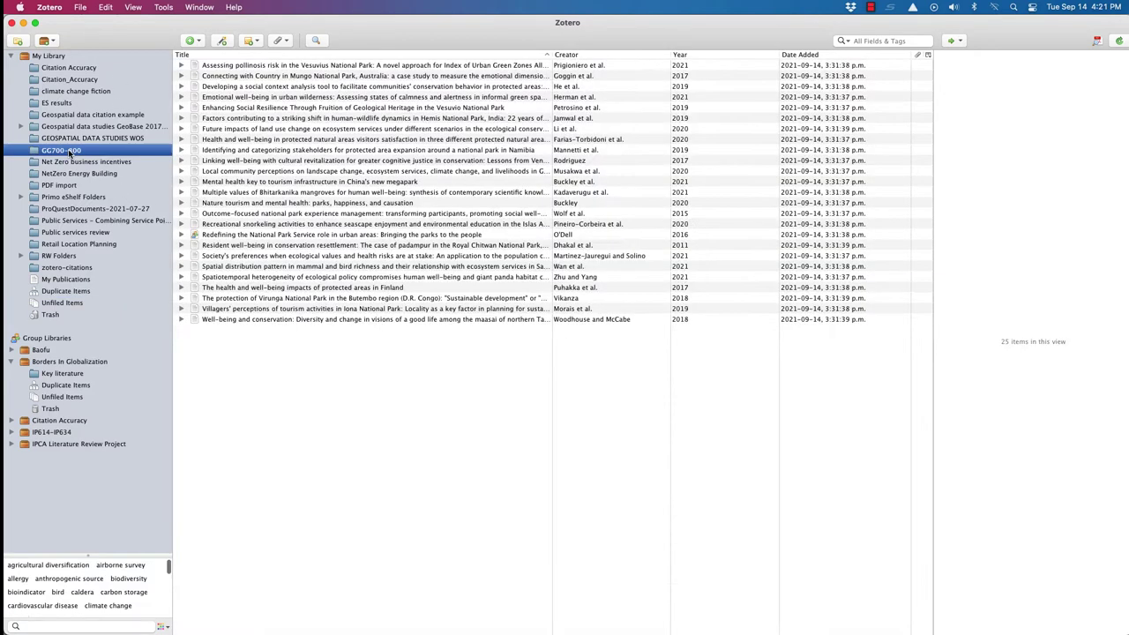
click(261, 66)
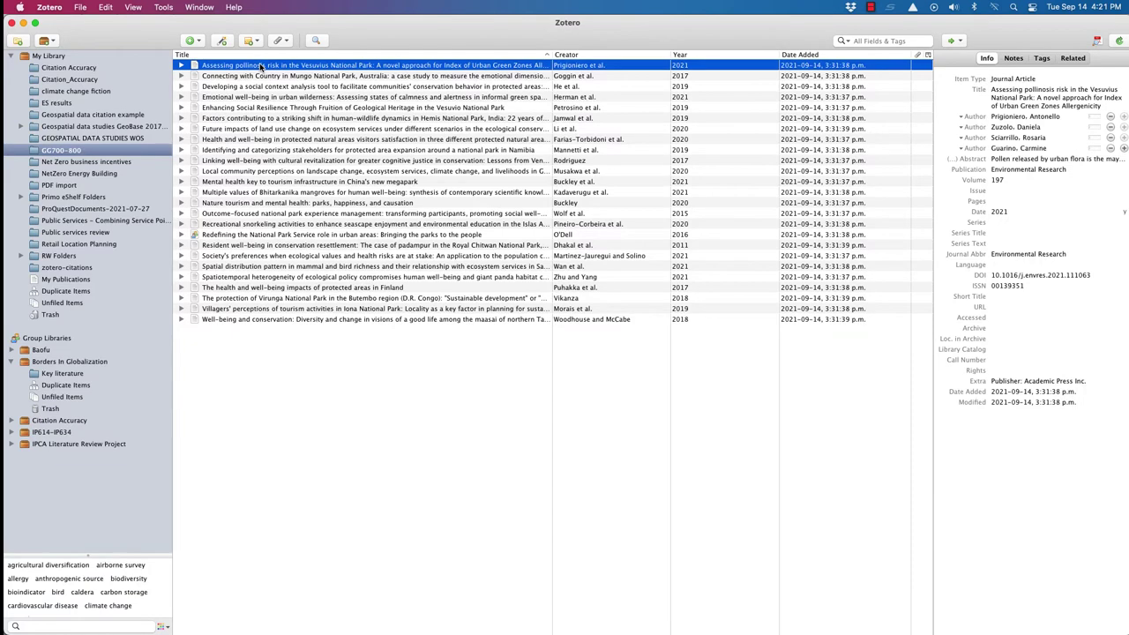
key(super+a)
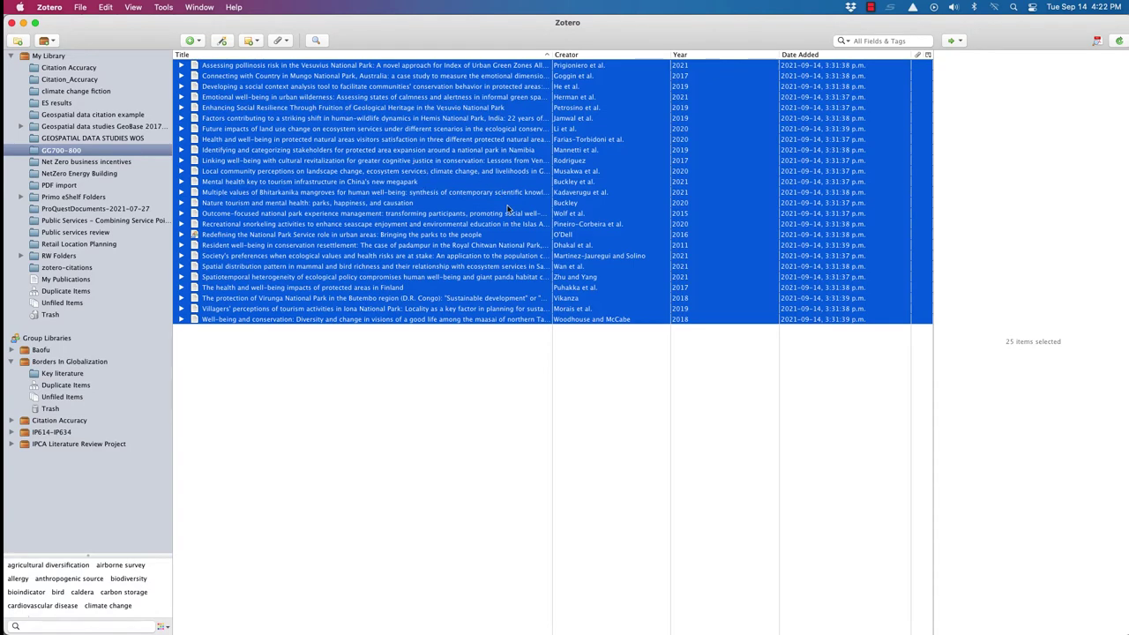
drag(428, 181, 547, 249)
key(super+Tab)
key(super+Tab)
key(super+Tab)
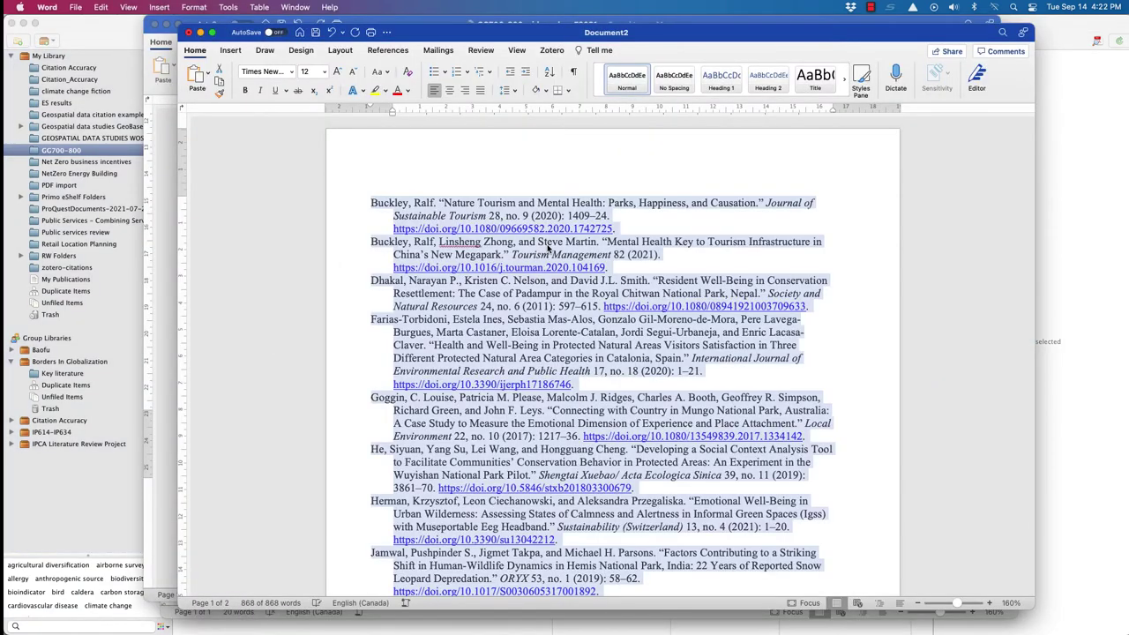
Step: Drop the 25-item bibliography into Word, review both pages, then return to Zotero
click(690, 266)
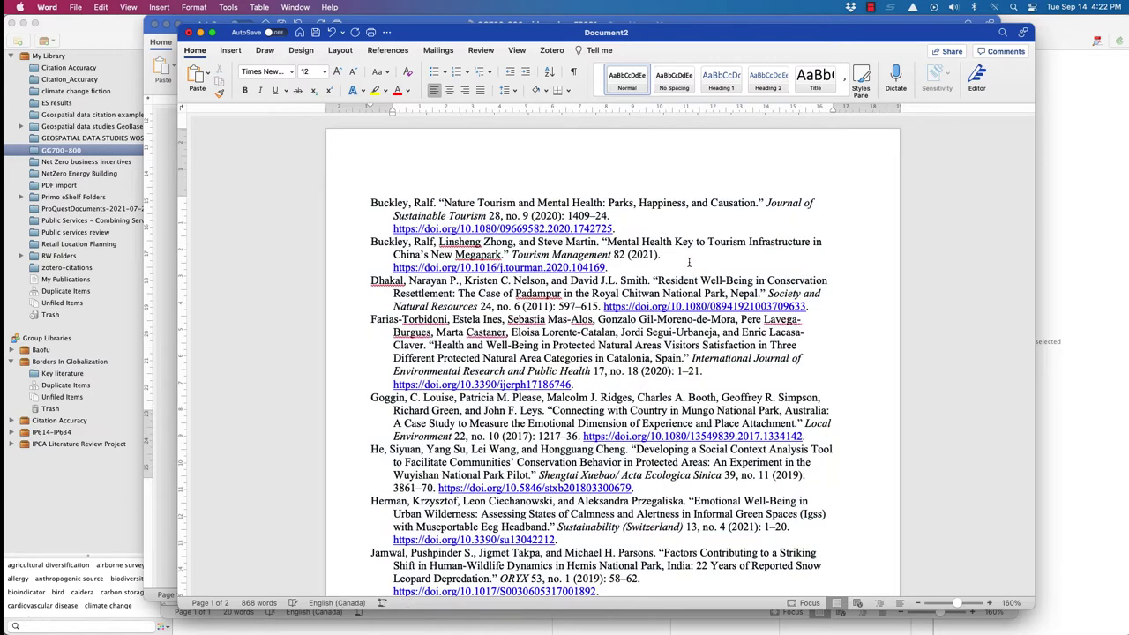
drag(540, 44, 503, 36)
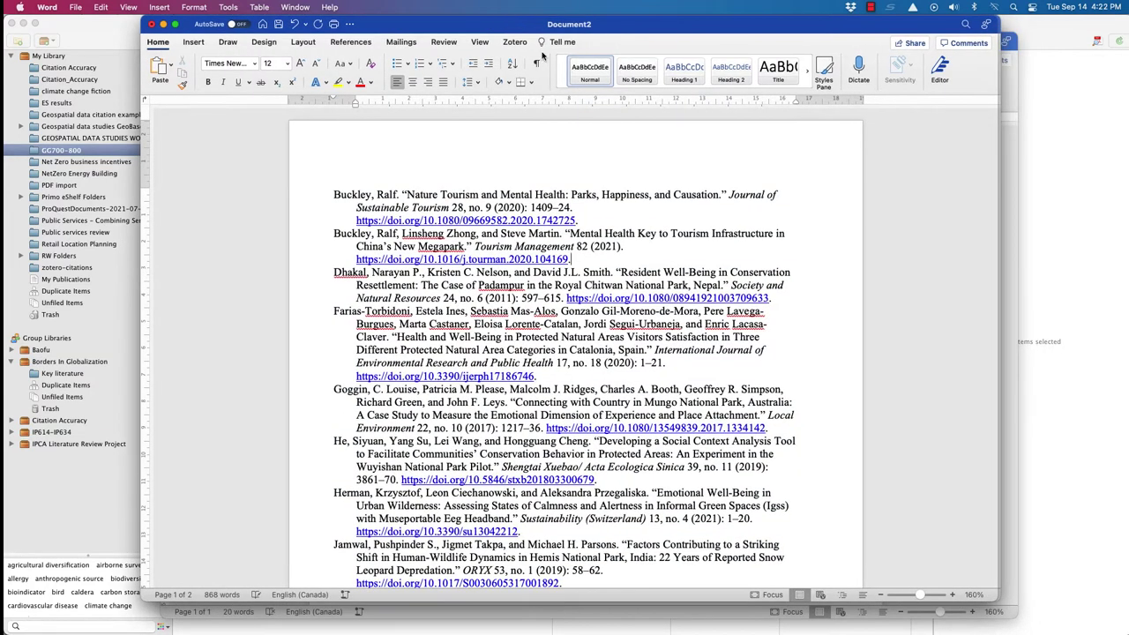
scroll(546, 333, down, 3)
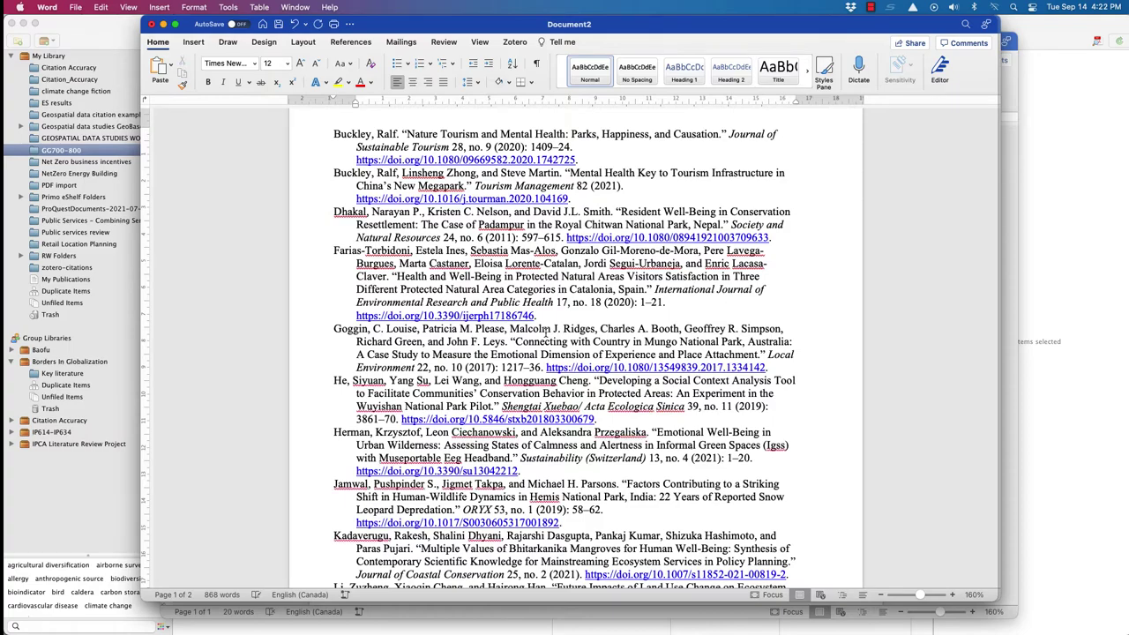
scroll(547, 333, down, 1)
scroll(546, 334, down, 1)
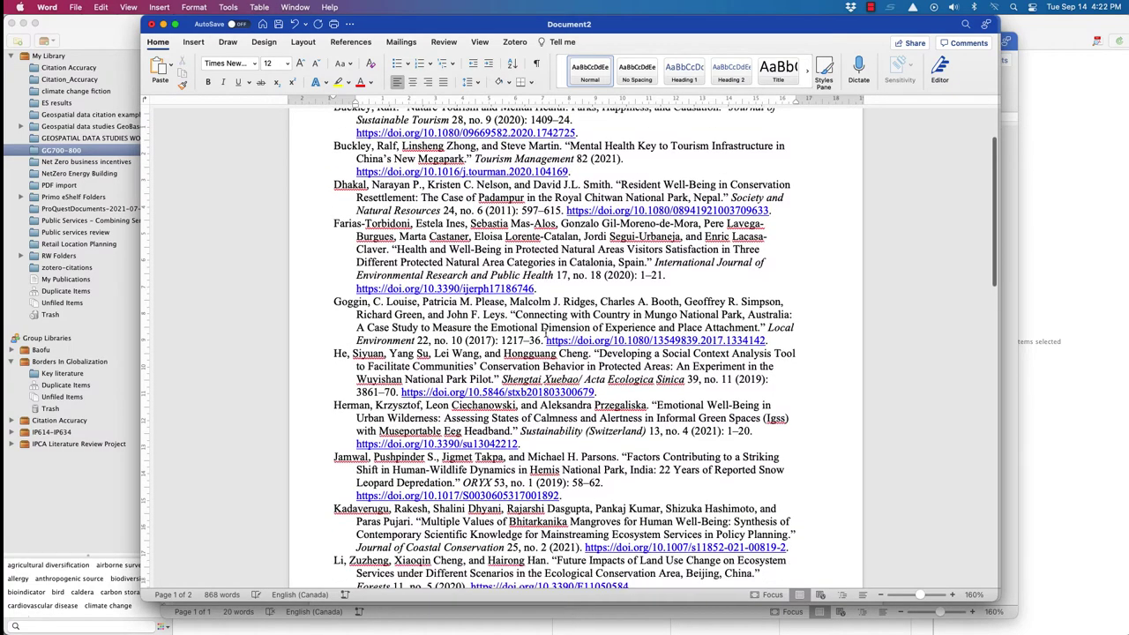
scroll(544, 333, down, 6)
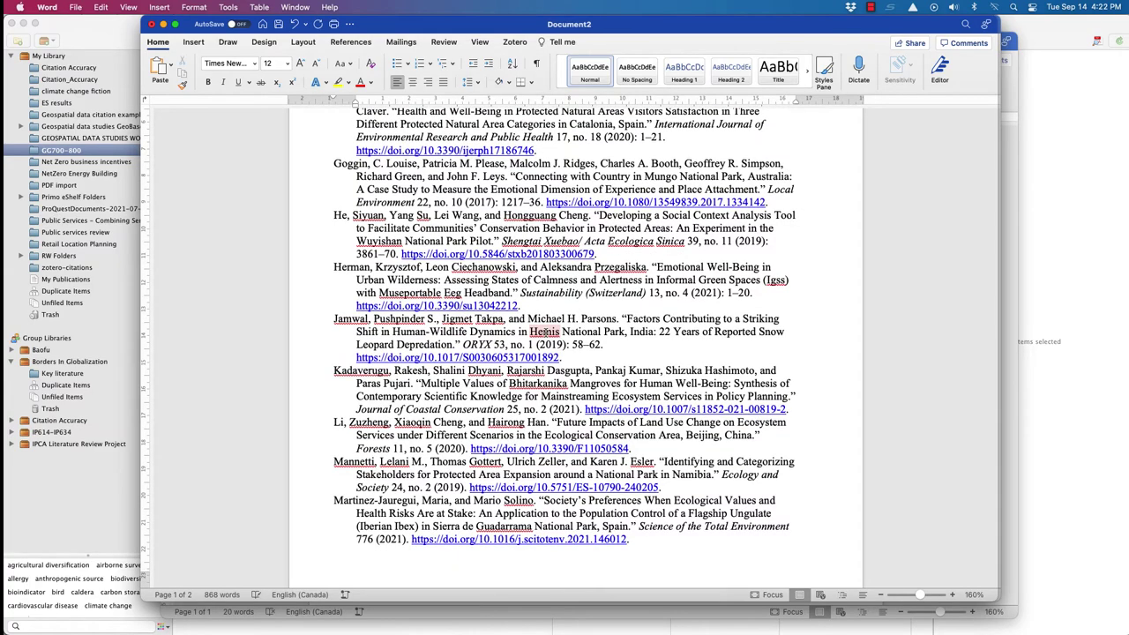
scroll(532, 462, down, 16)
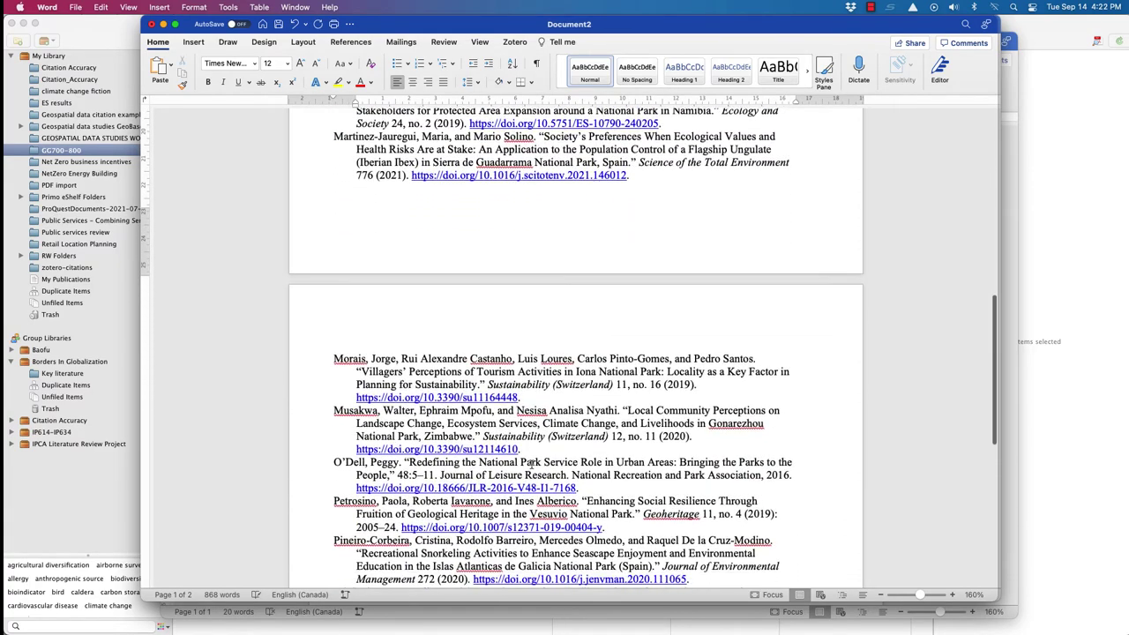
scroll(531, 462, down, 18)
scroll(532, 462, up, 20)
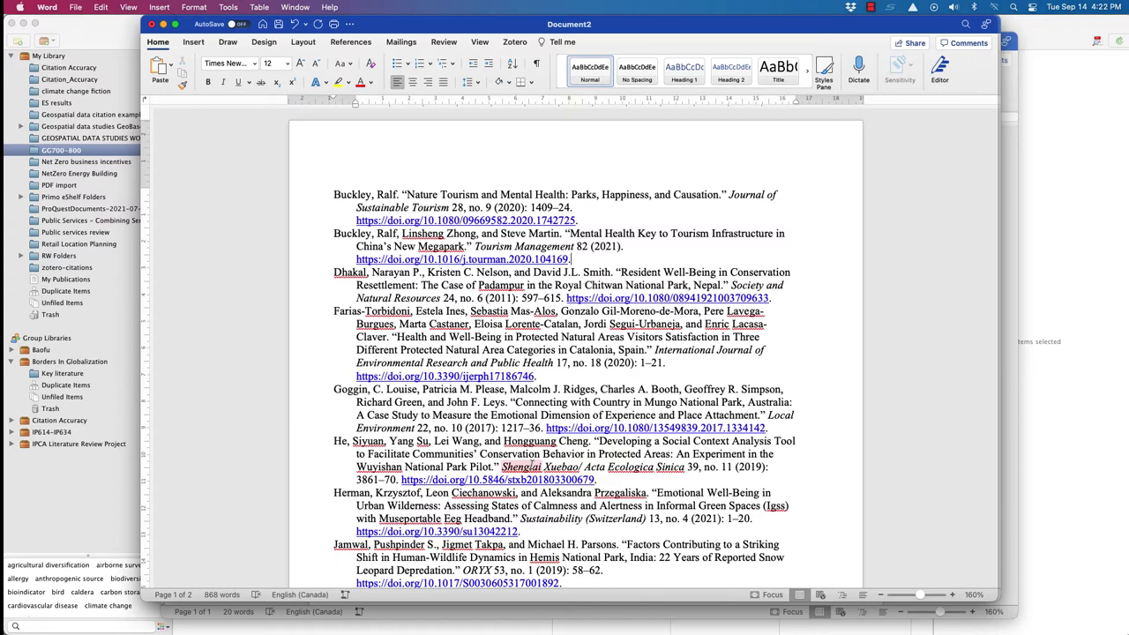
key(super+Tab)
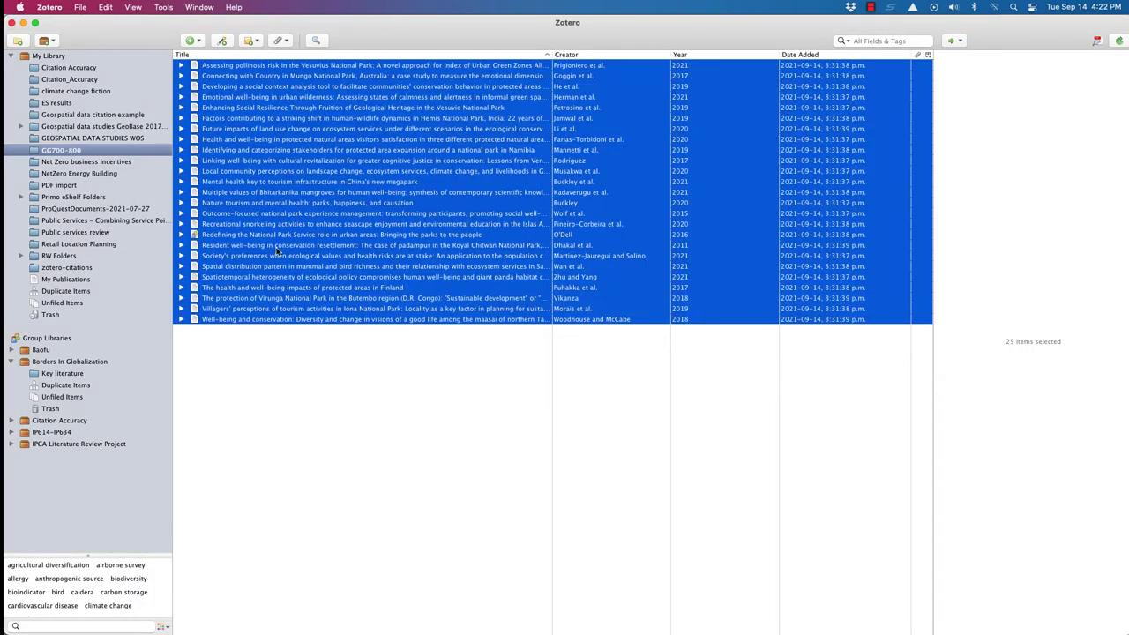
Step: Create a bibliography from the 25 items in APA 7th style, output as RTF
right_click(298, 215)
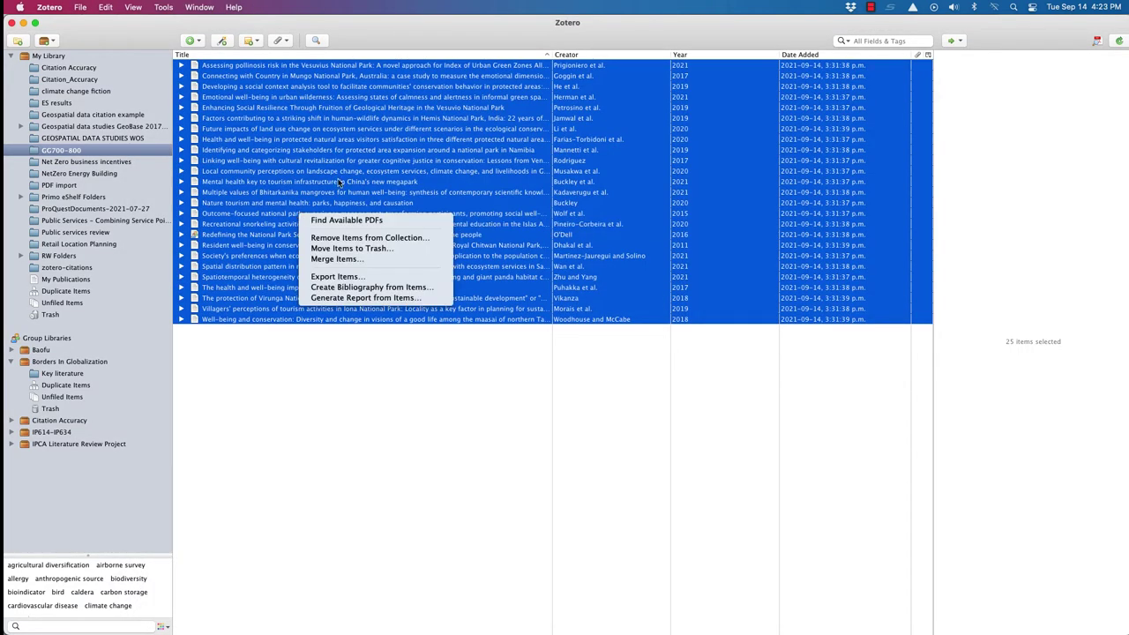
click(351, 288)
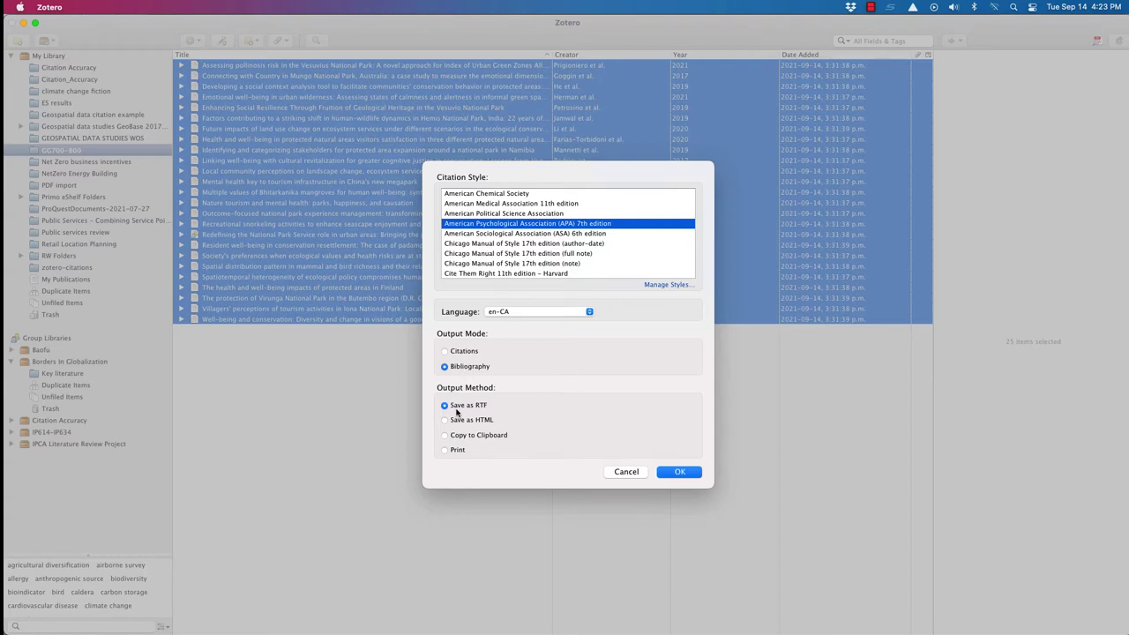
key(Return)
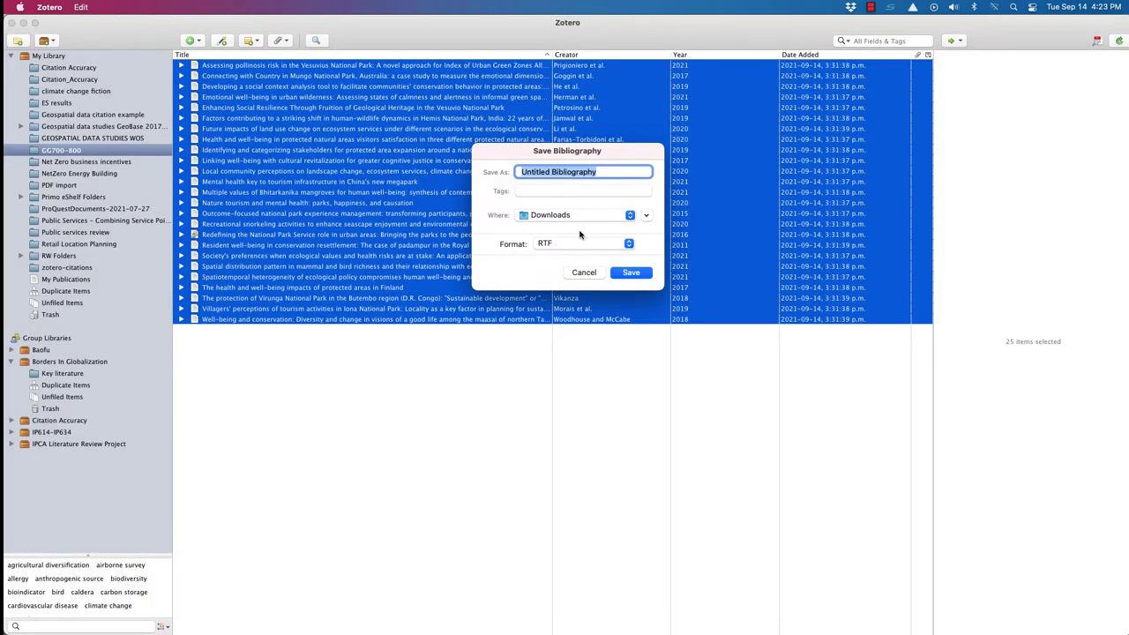
Step: Save the RTF bibliography file in the Downloads folder
click(582, 243)
click(565, 241)
click(564, 215)
key(Return)
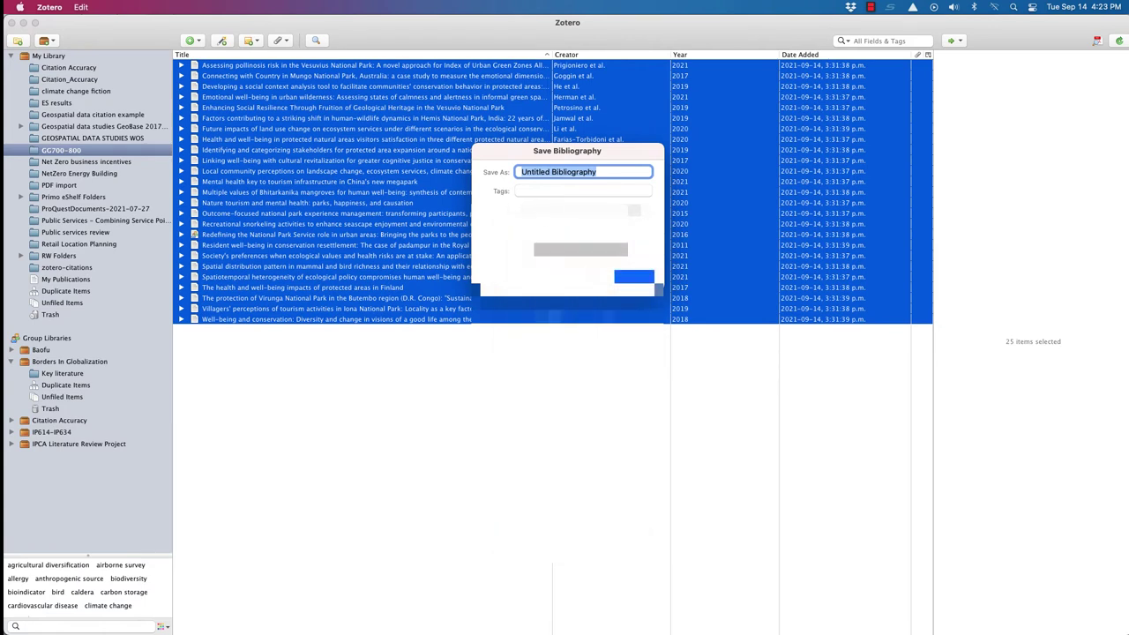
key(Return)
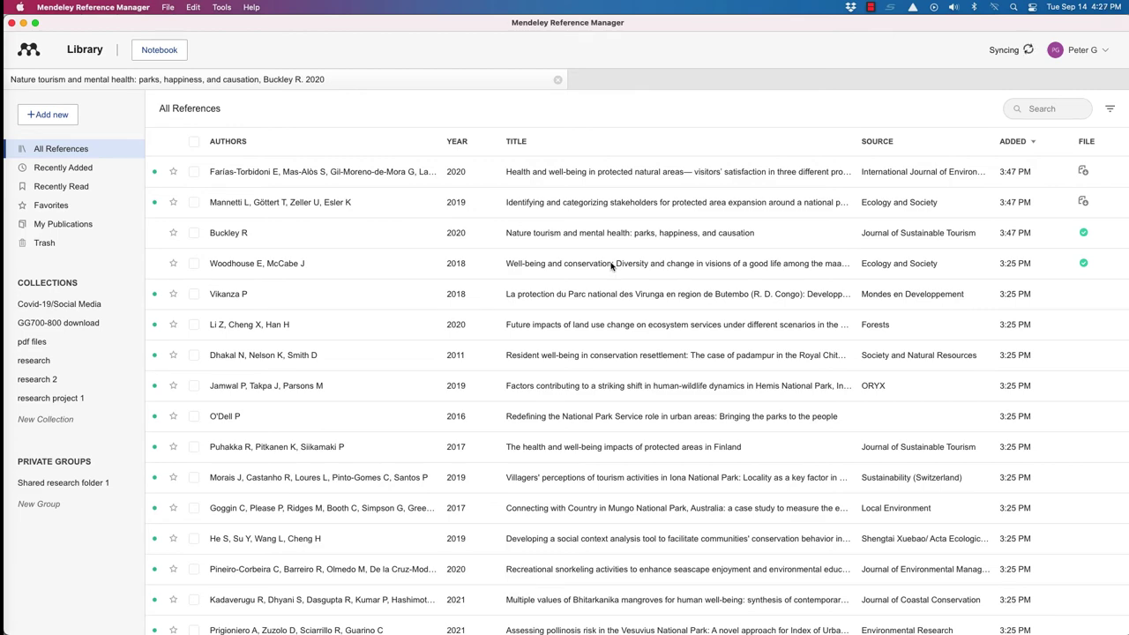
Step: In Chrome, view the Sep 22 Citing insights event page, then return to the library homepage
key(super+Tab)
scroll(670, 373, down, 3)
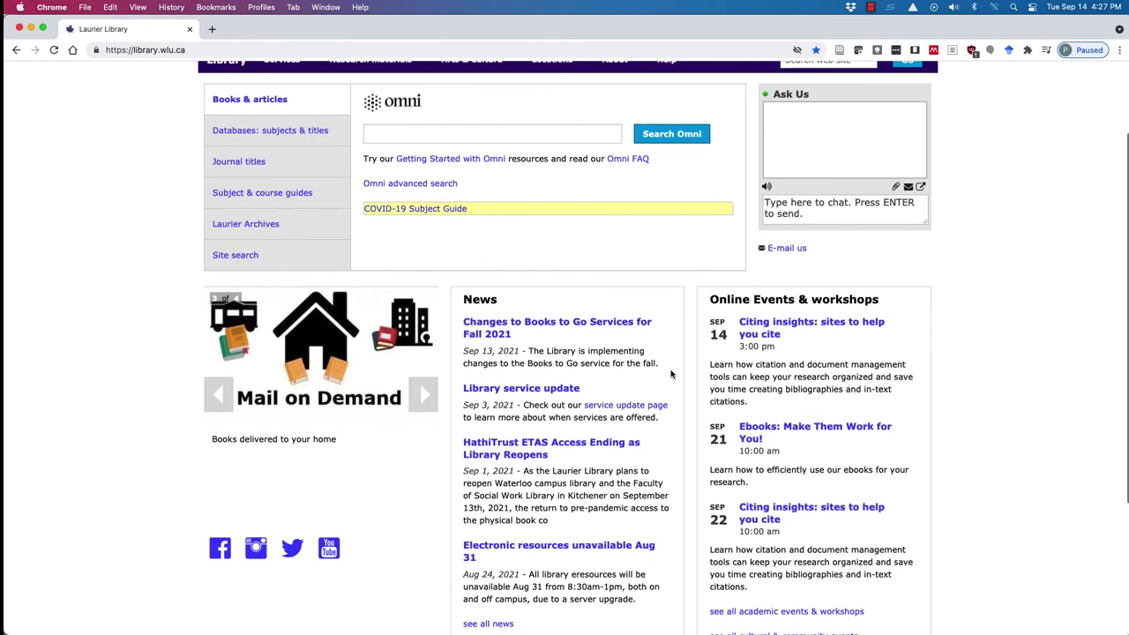
click(793, 418)
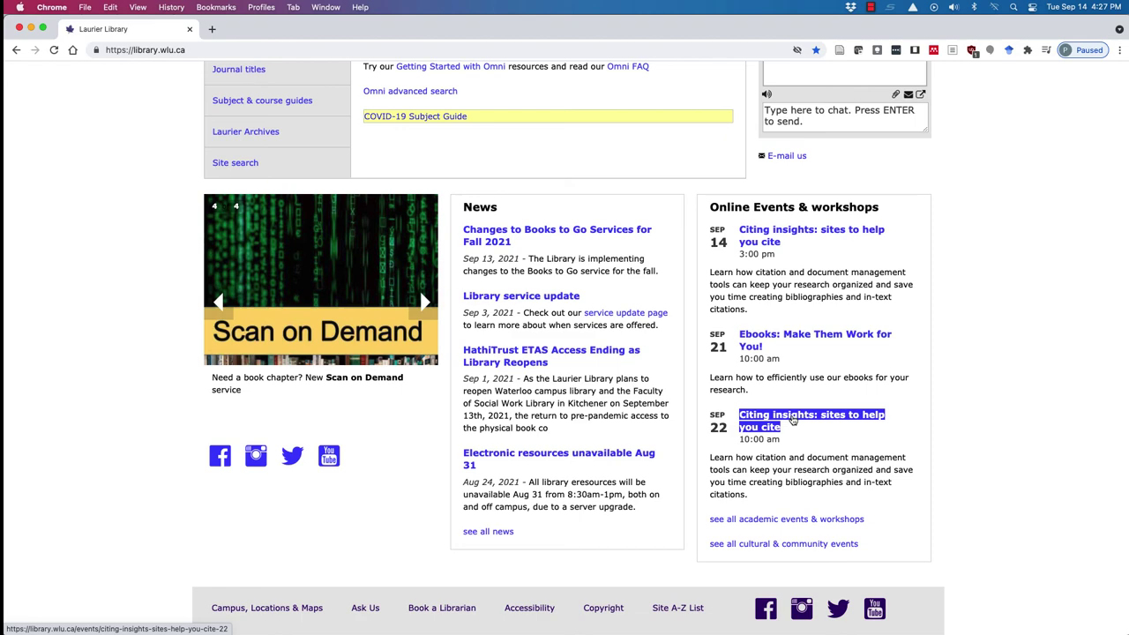
click(793, 420)
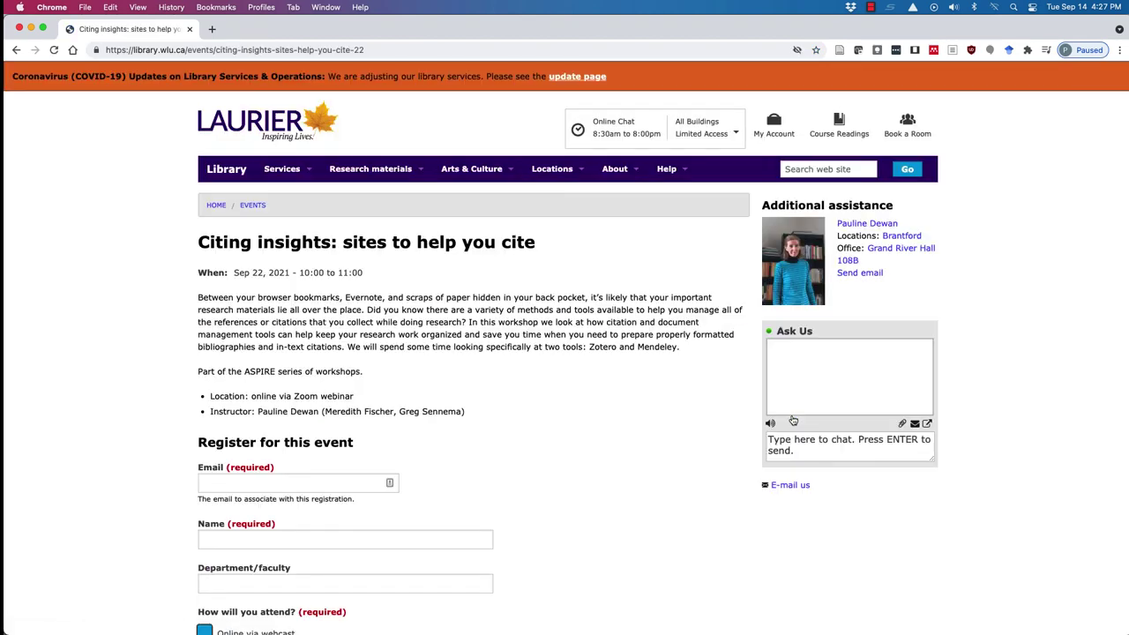
scroll(623, 425, down, 1)
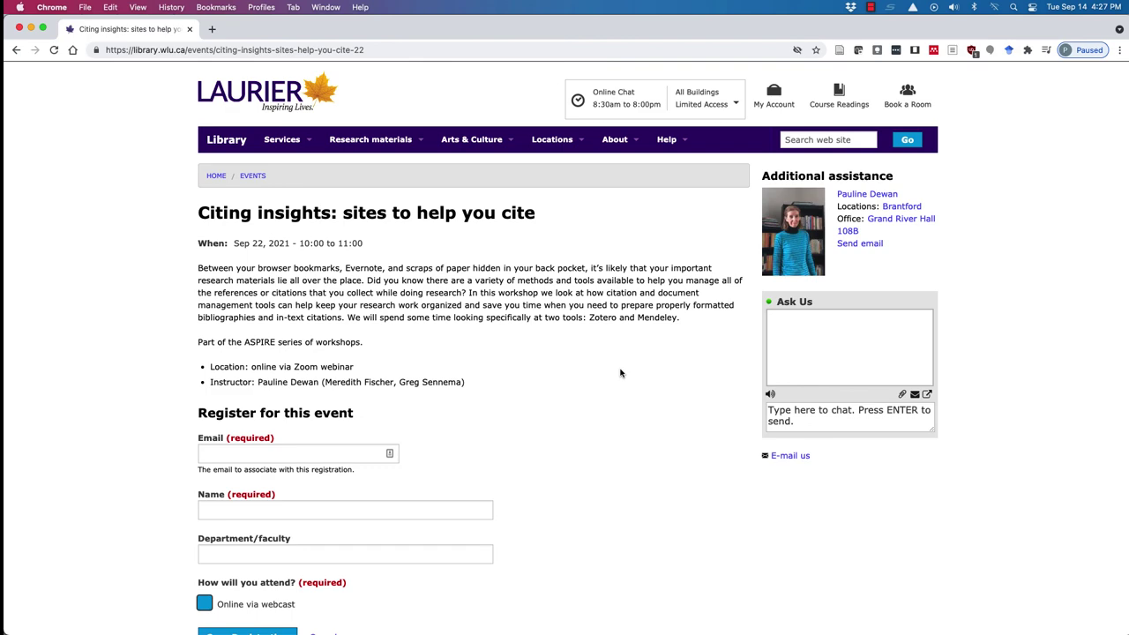
key(super+bracketleft)
Step: Open the Sep 14 'Citing insights: sites to help you cite' page and reach its registration form
triple_click(752, 254)
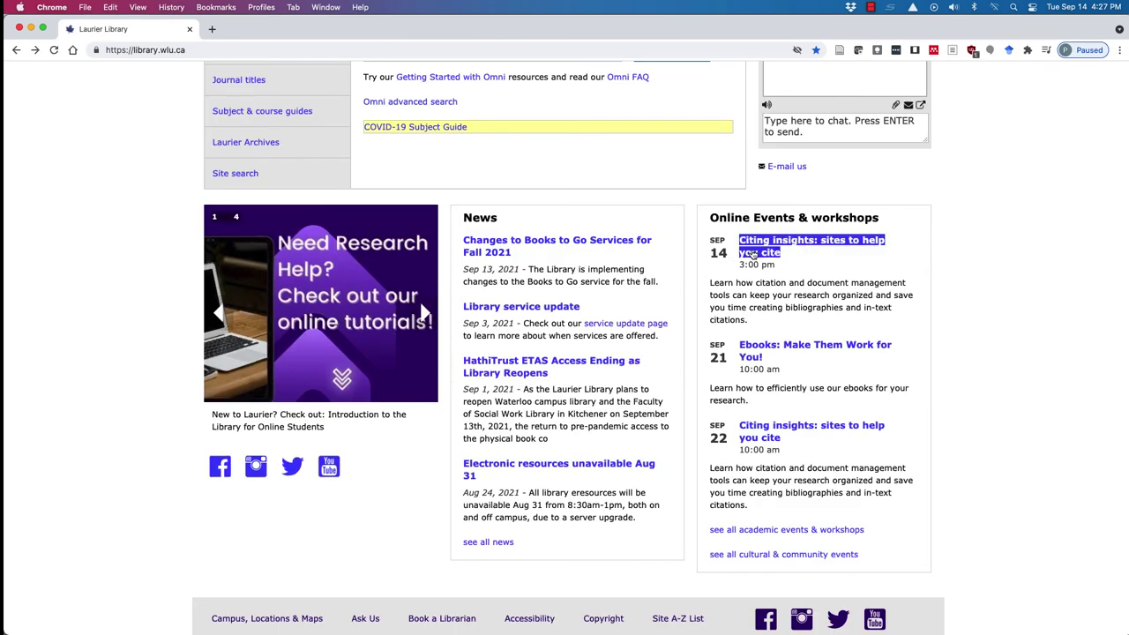
click(752, 254)
scroll(412, 373, down, 1)
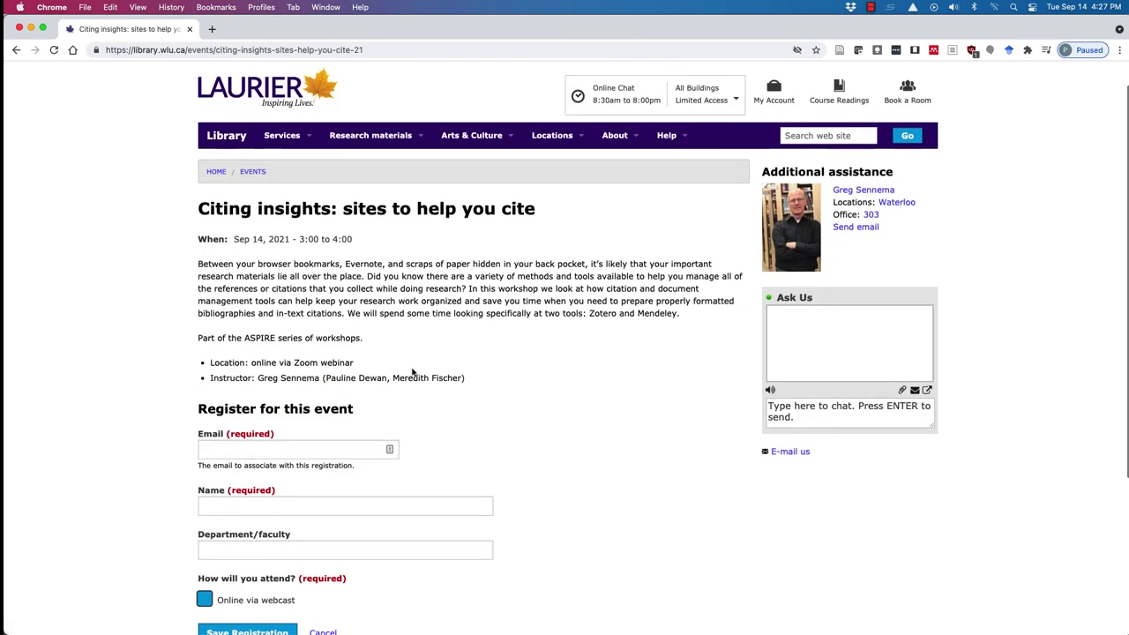
scroll(520, 371, down, 1)
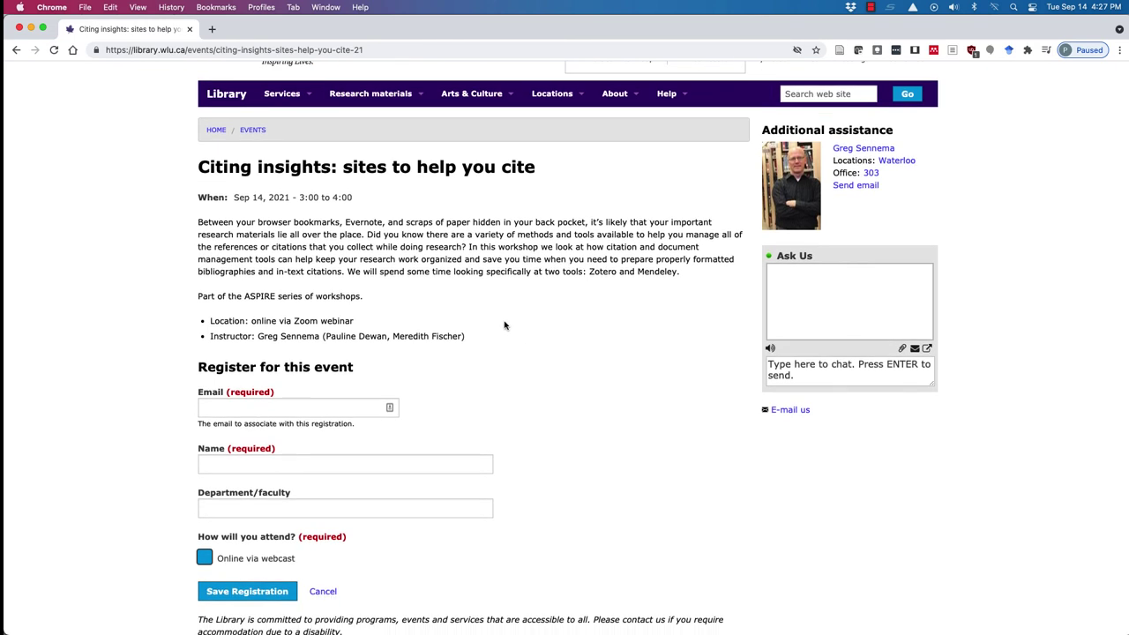
scroll(504, 326, down, 1)
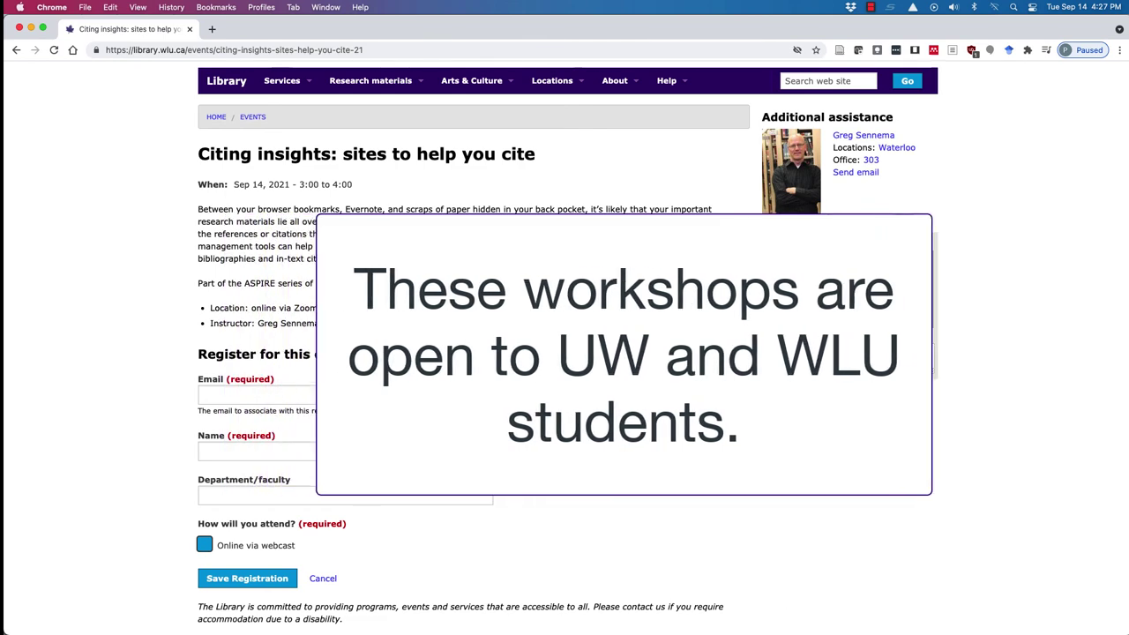
scroll(504, 325, up, 1)
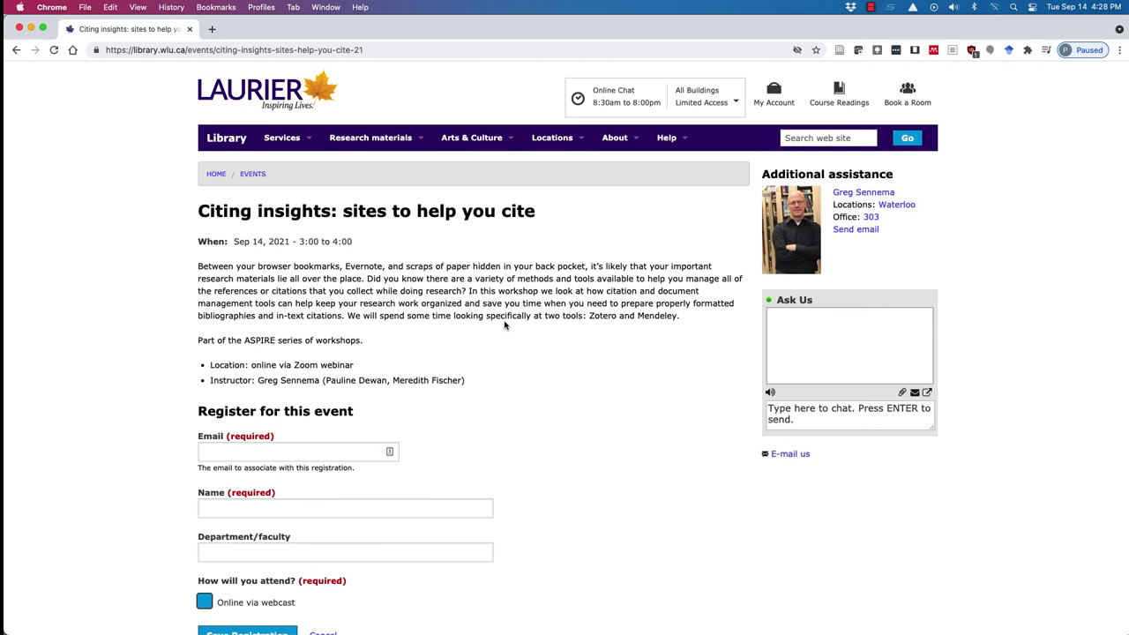
scroll(582, 443, down, 2)
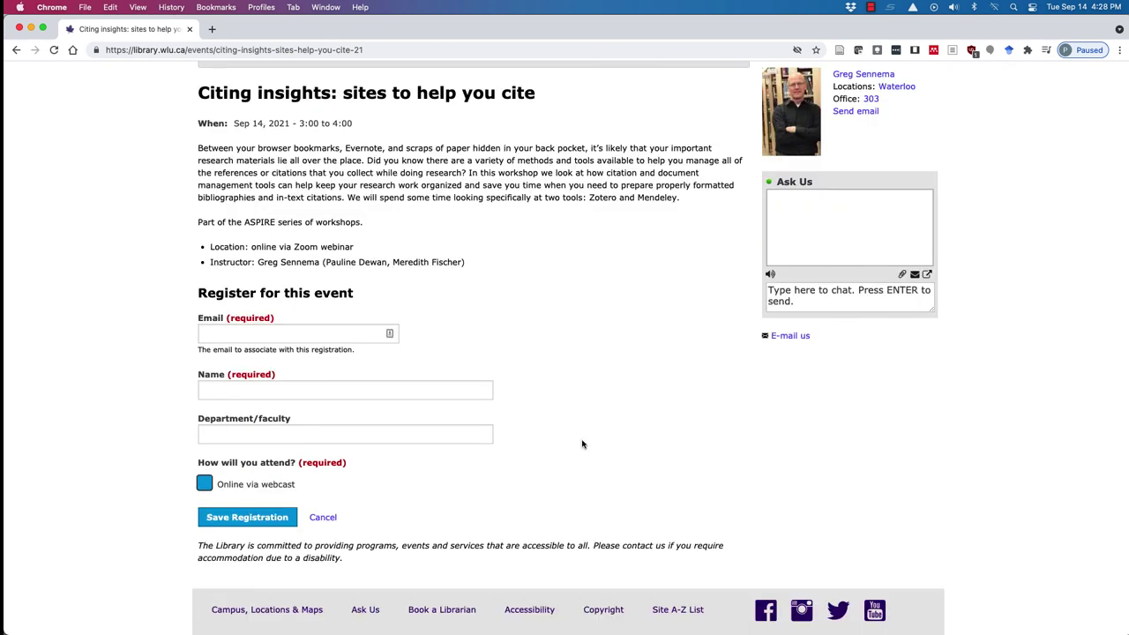